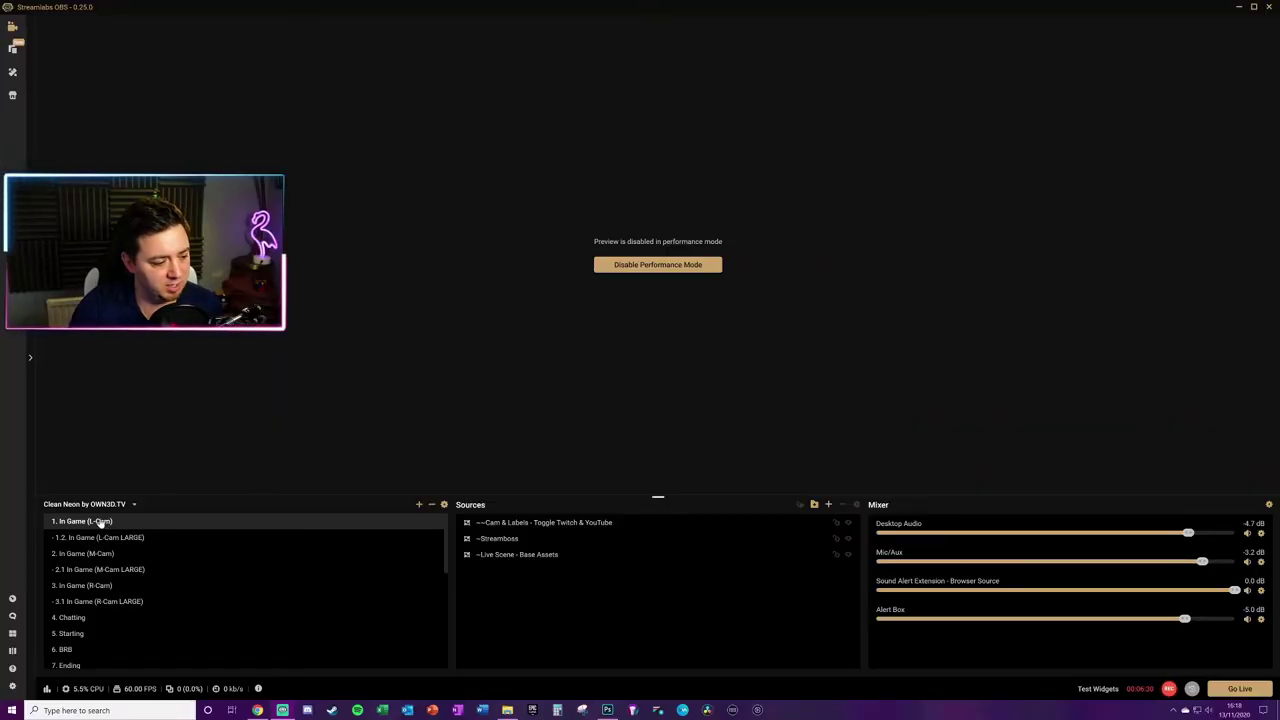
Add an Image Mask/Blend filter to the 1. In Game (L-Cam) scene, named 'Image Mask/Blend - Circle'.
right_click(115, 521)
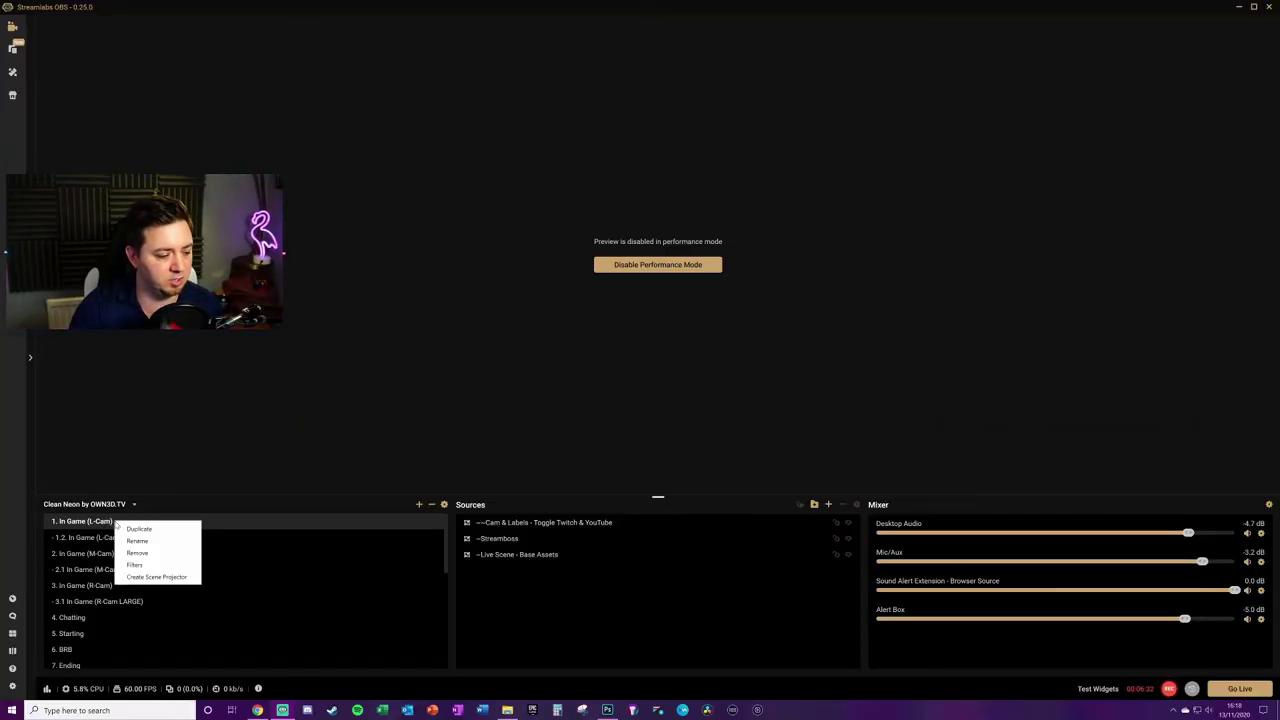
click(162, 566)
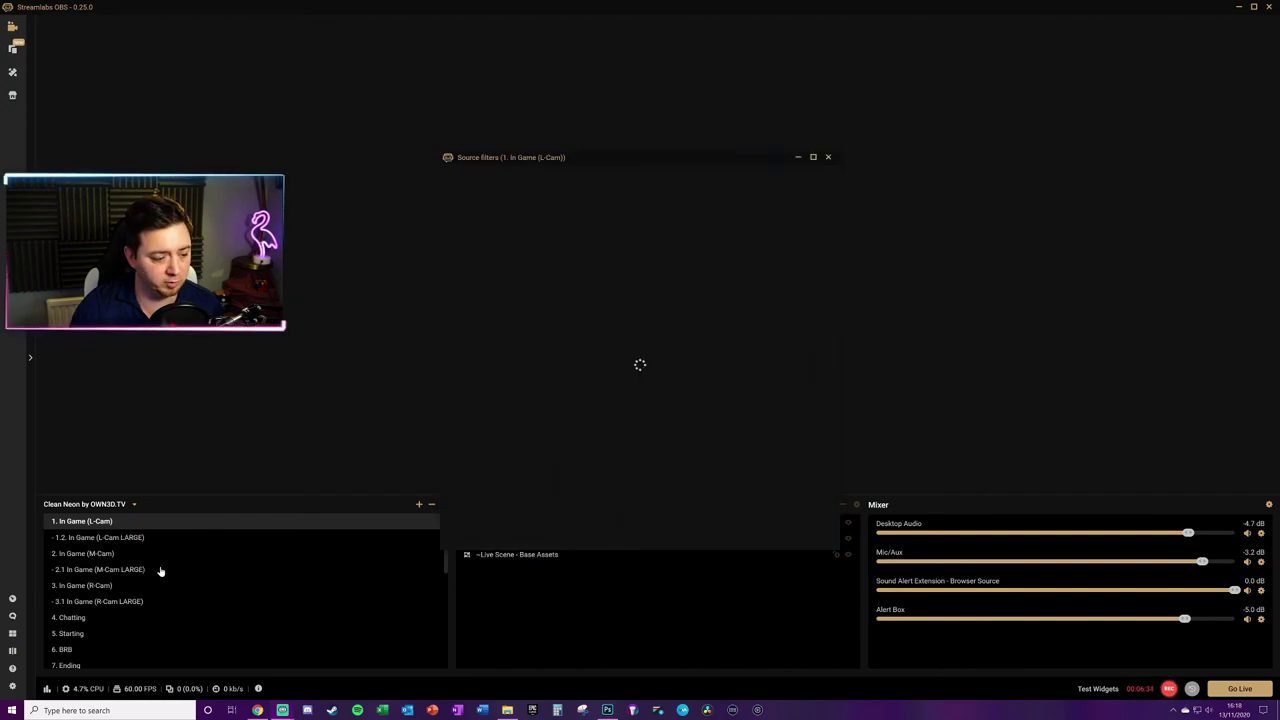
click(451, 315)
click(643, 269)
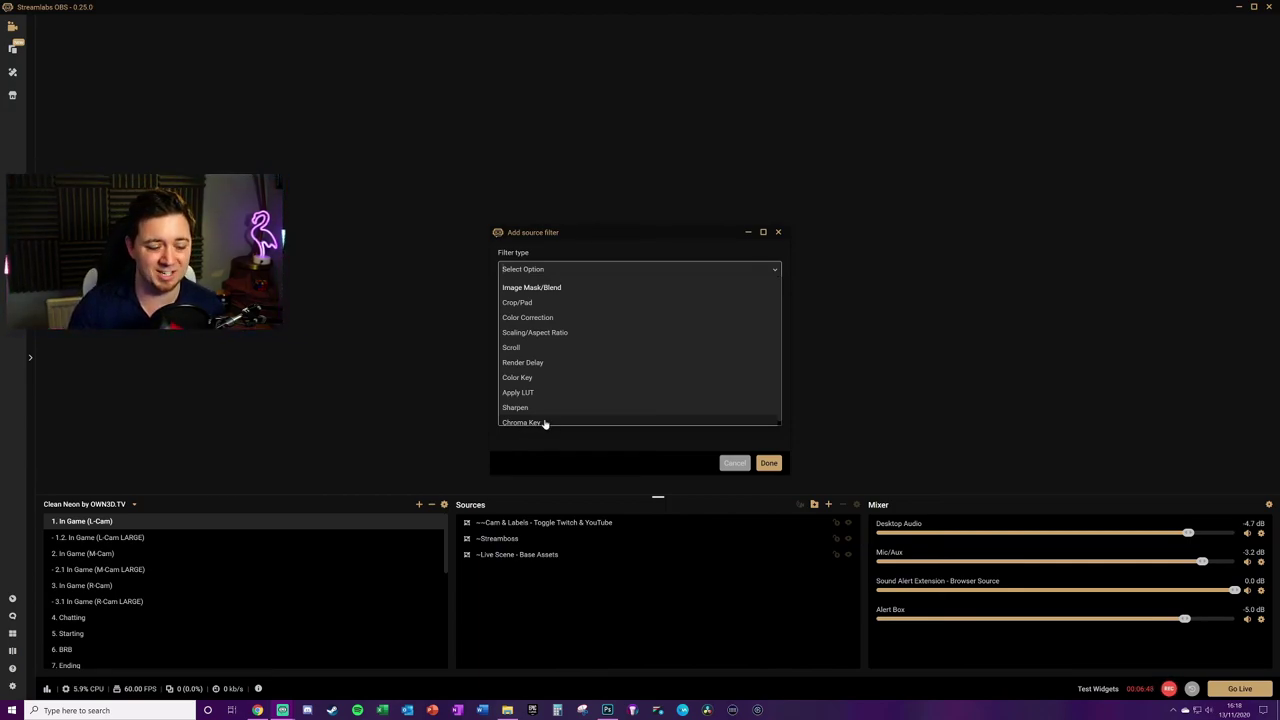
click(533, 288)
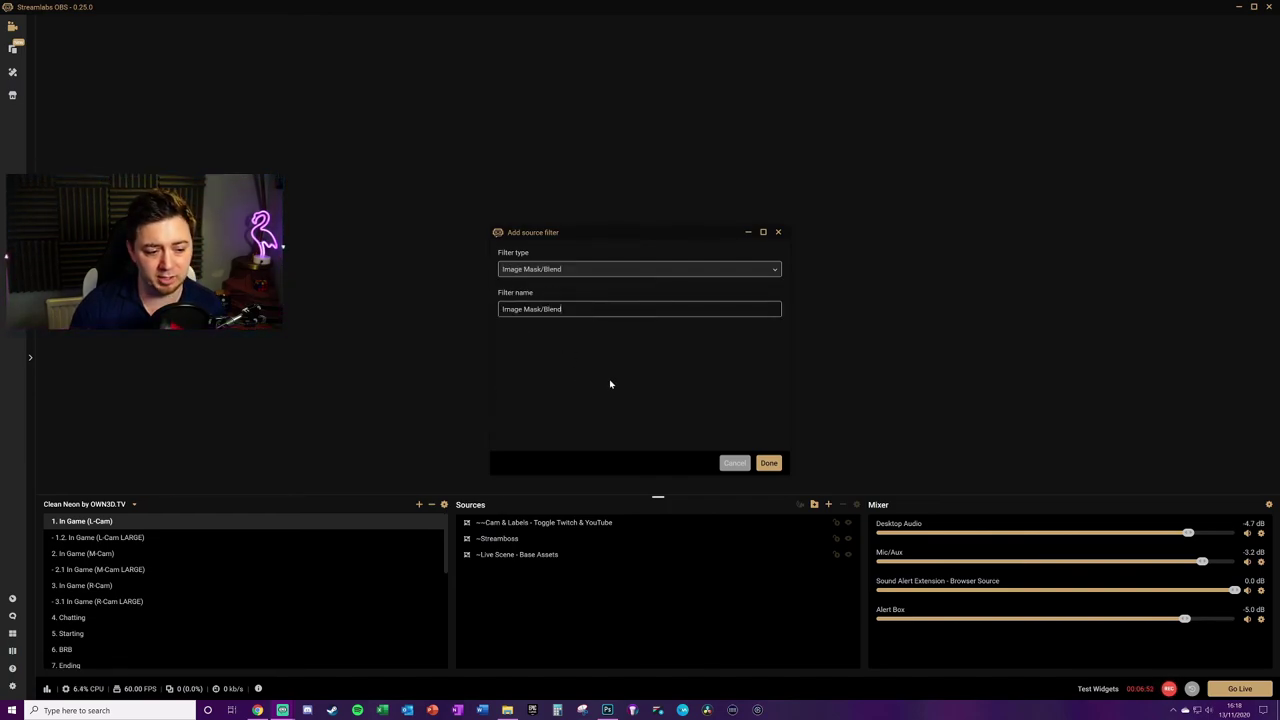
text(- Circle)
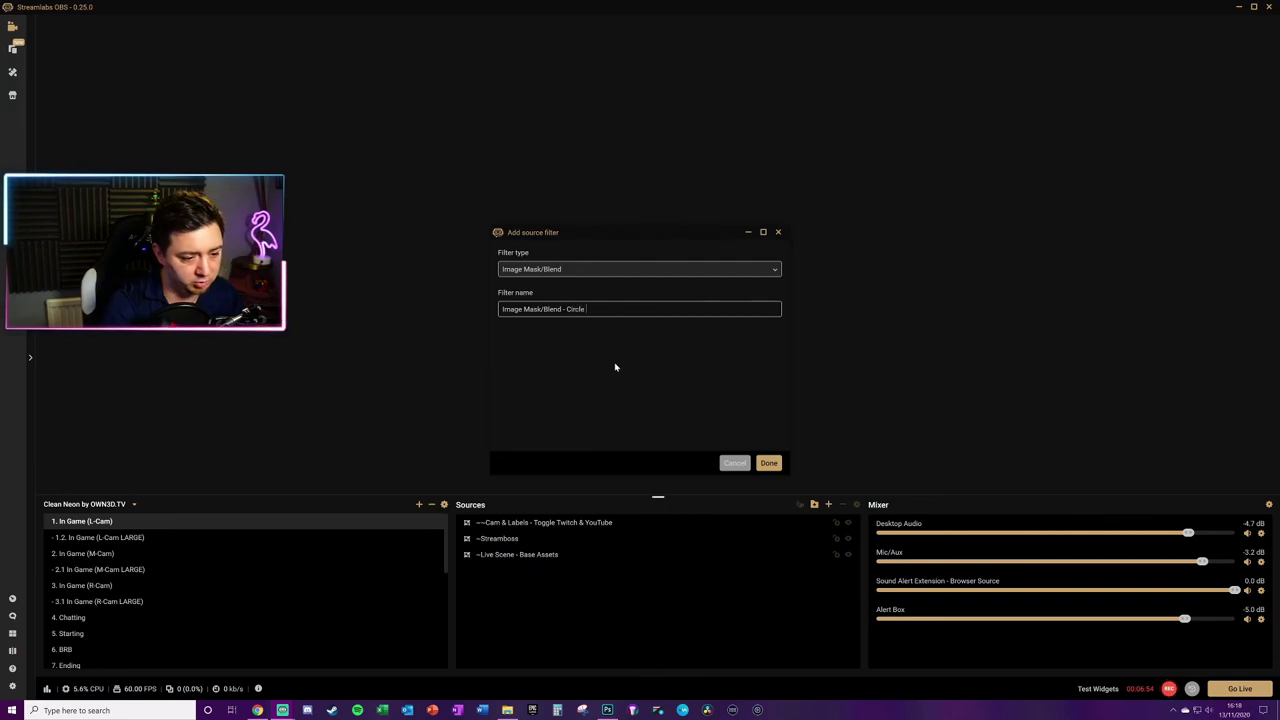
key(Return)
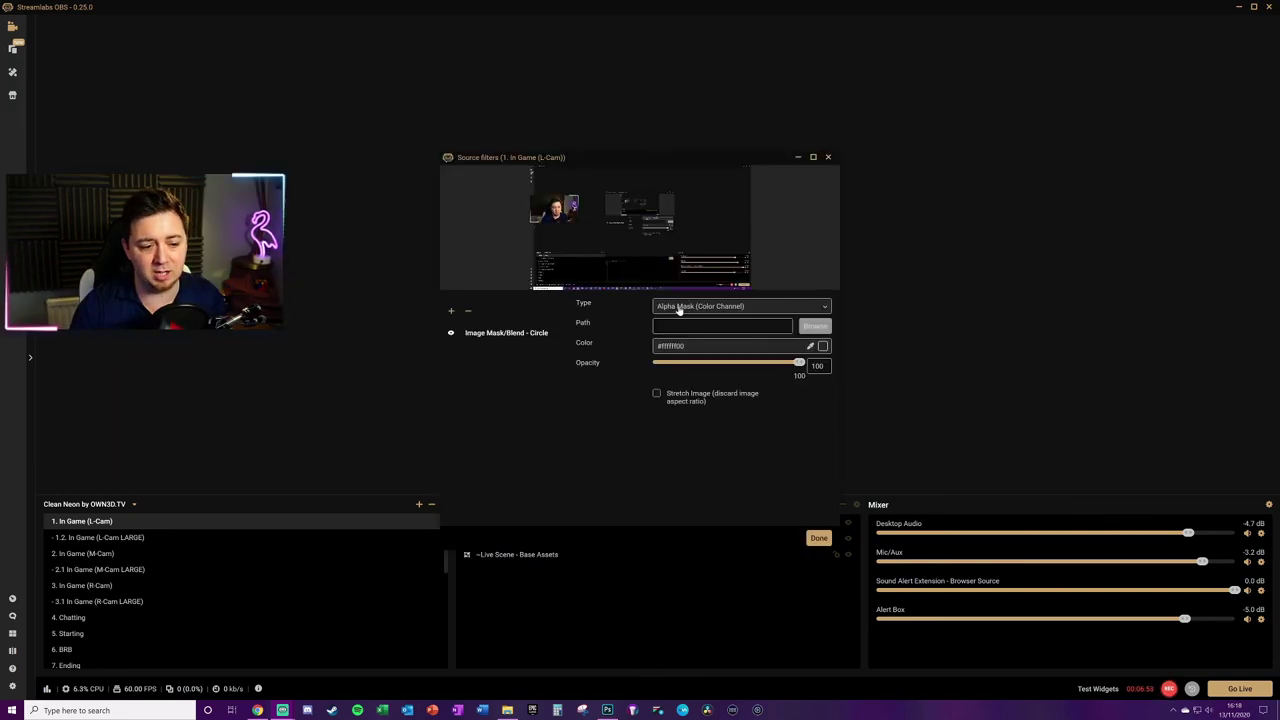
Keep the mask type as Alpha Mask (Color Channel) and browse for a mask image file.
click(787, 308)
click(800, 323)
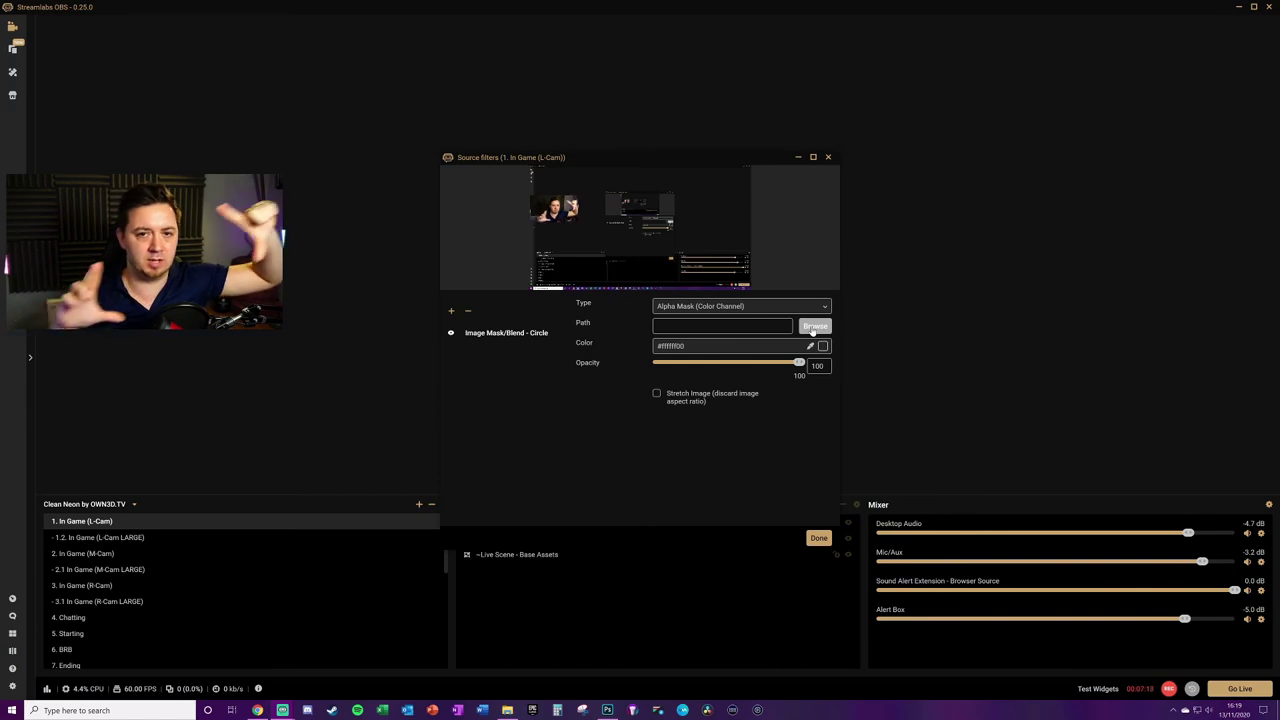
click(813, 328)
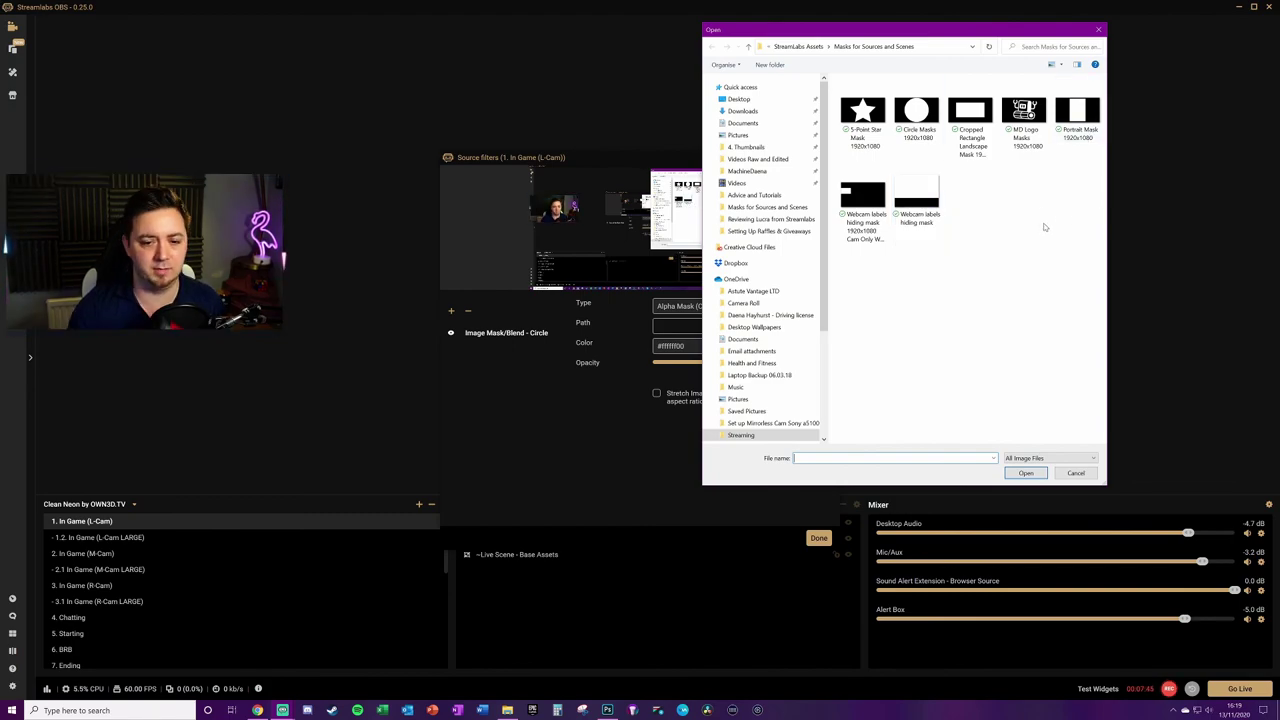
Compare the mask images, then load 'Circle Masks 1920x1080' as the filter's mask path.
click(1075, 120)
click(970, 120)
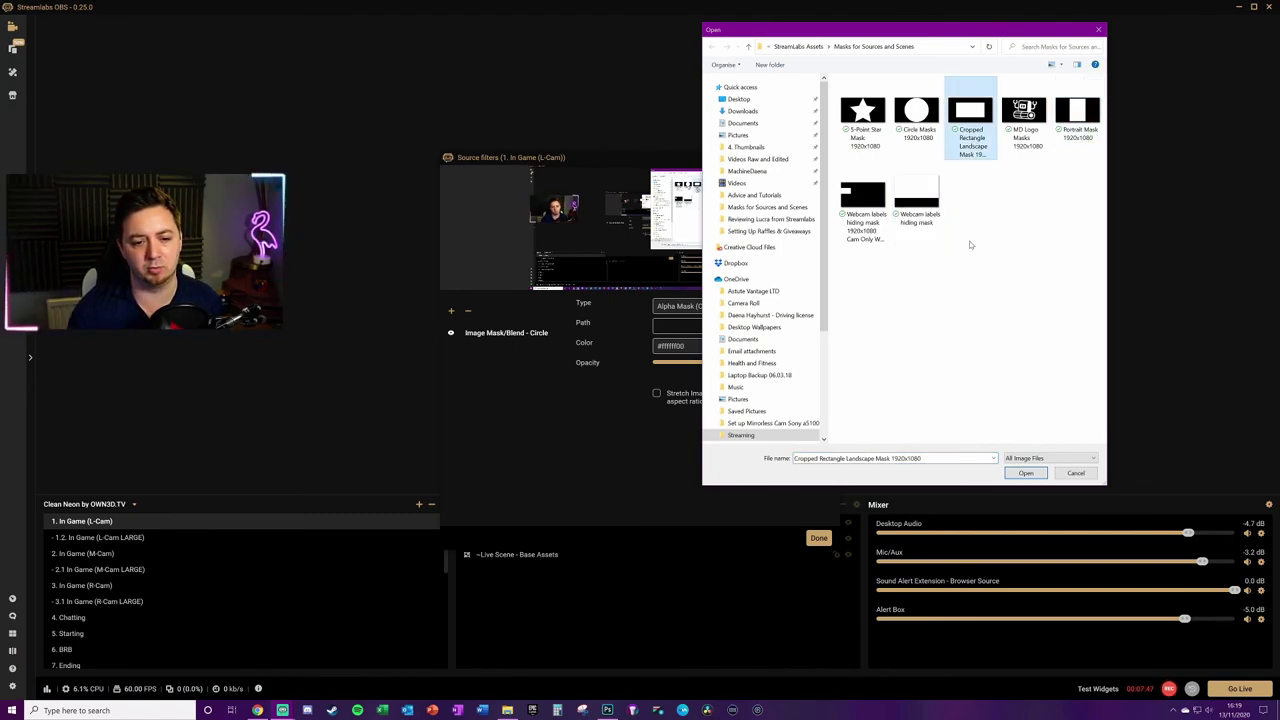
click(1024, 118)
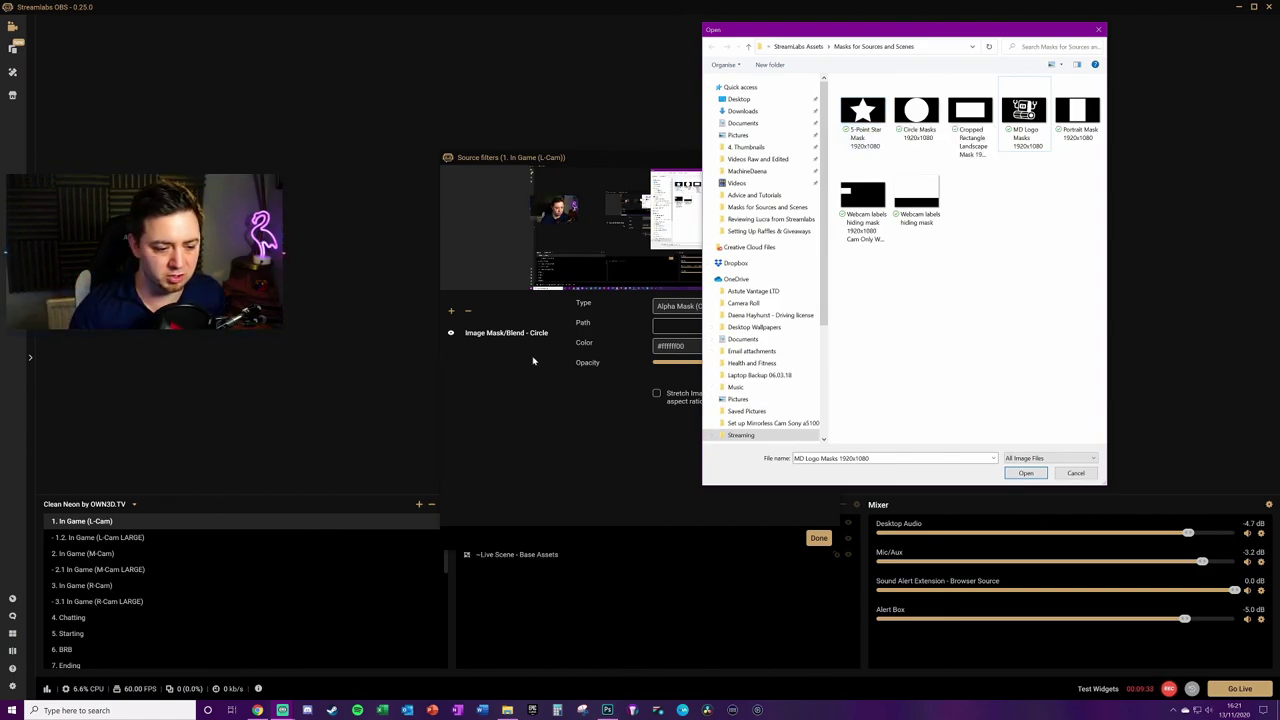
click(913, 145)
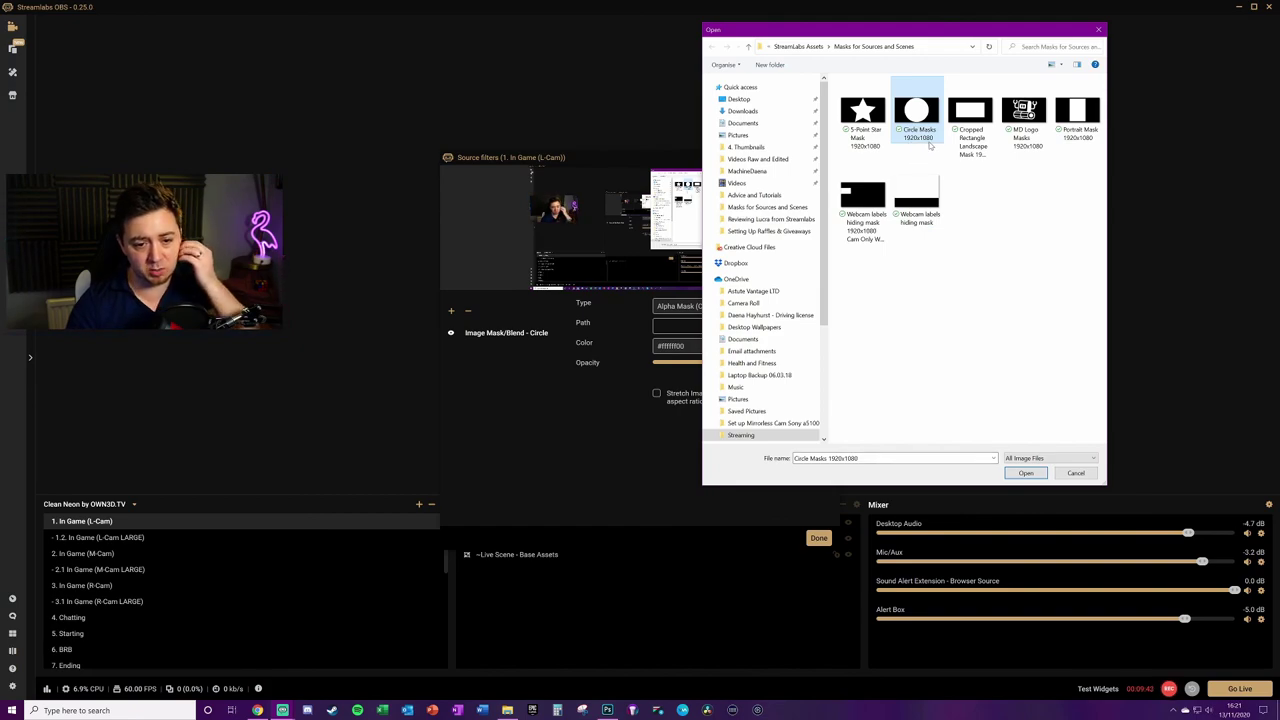
click(1026, 473)
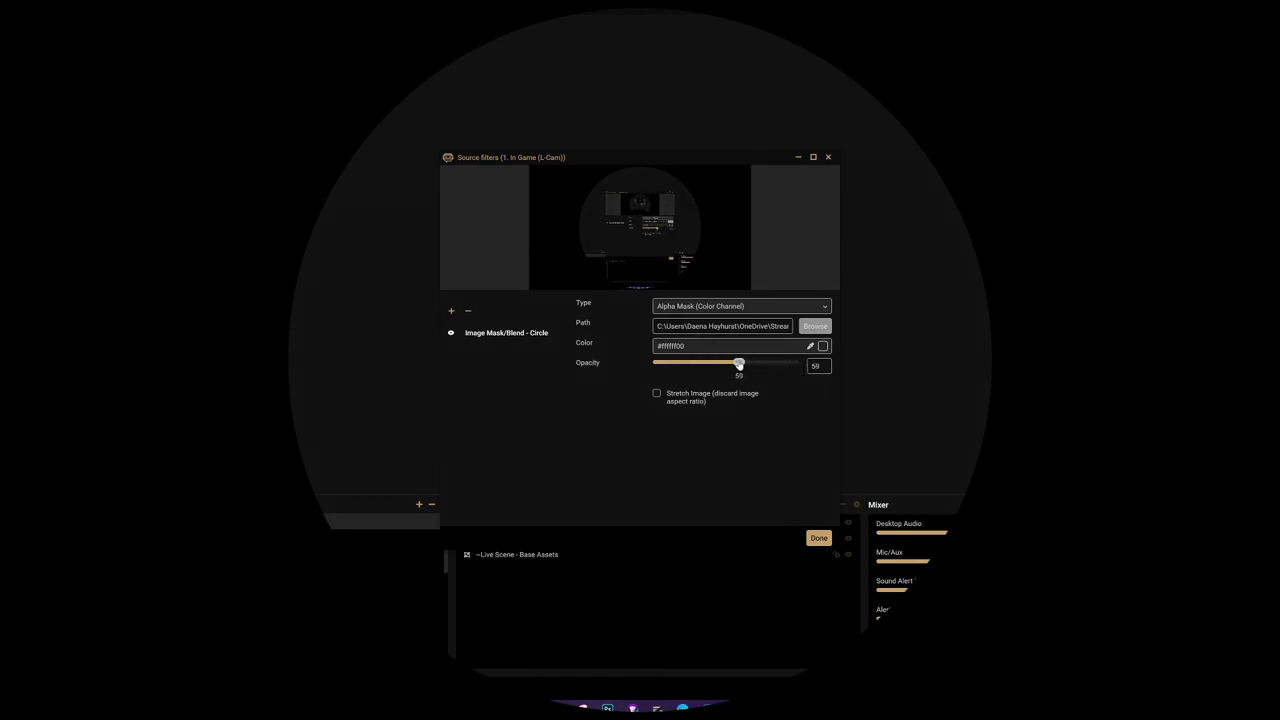
Set the circle mask opacity to 35, then reopen the L-Cam scene's filters.
drag(739, 364, 737, 364)
click(705, 364)
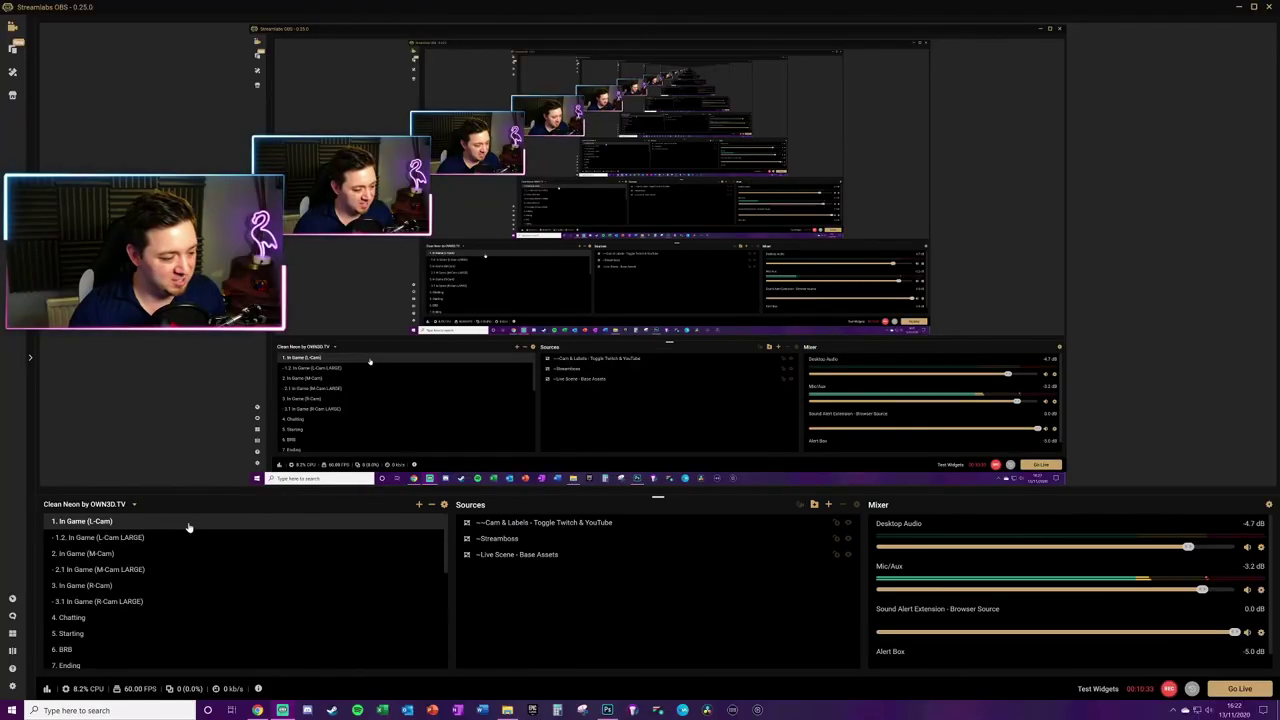
right_click(191, 522)
click(236, 567)
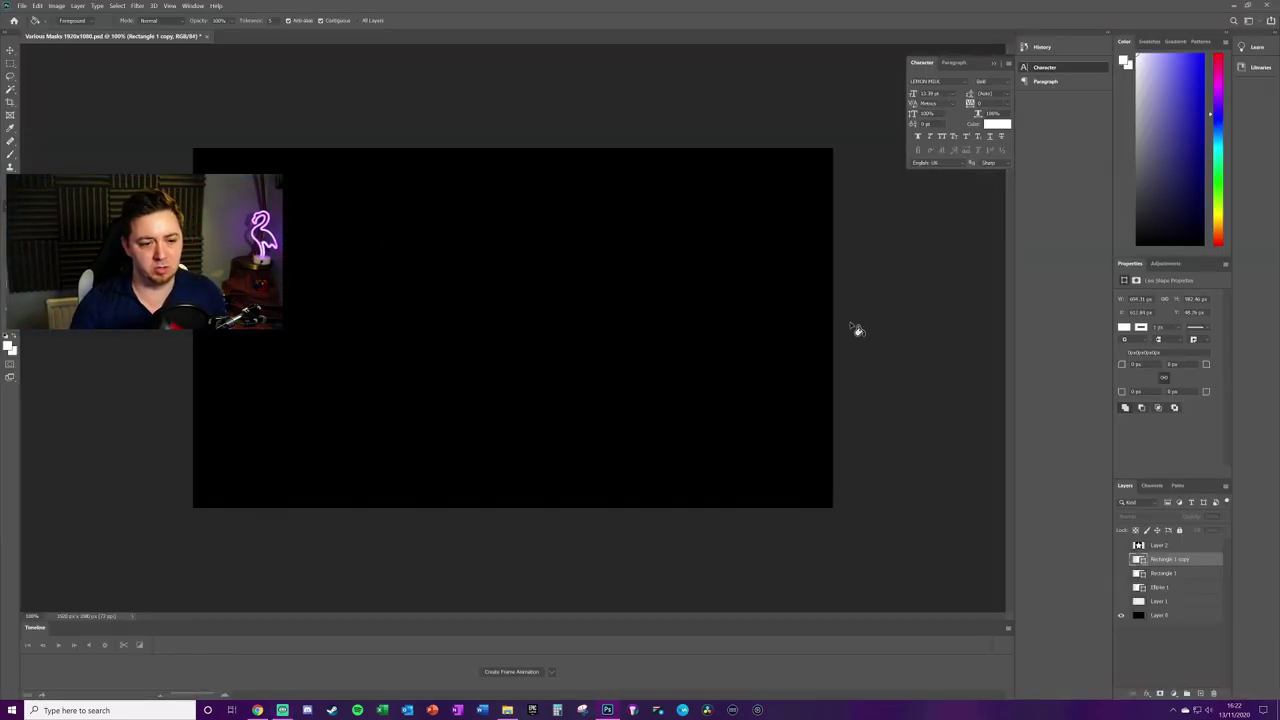
Reveal the white star layer over Layer 0 and start saving it as a new file.
click(1171, 615)
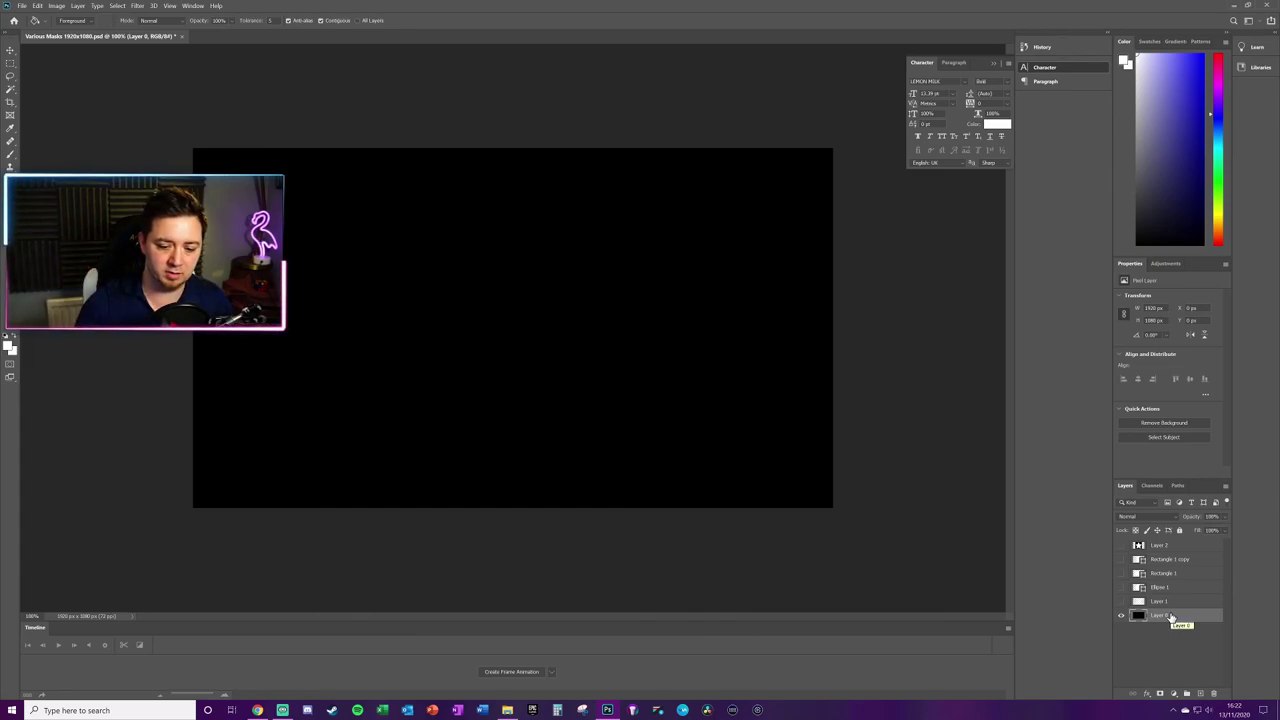
click(1121, 547)
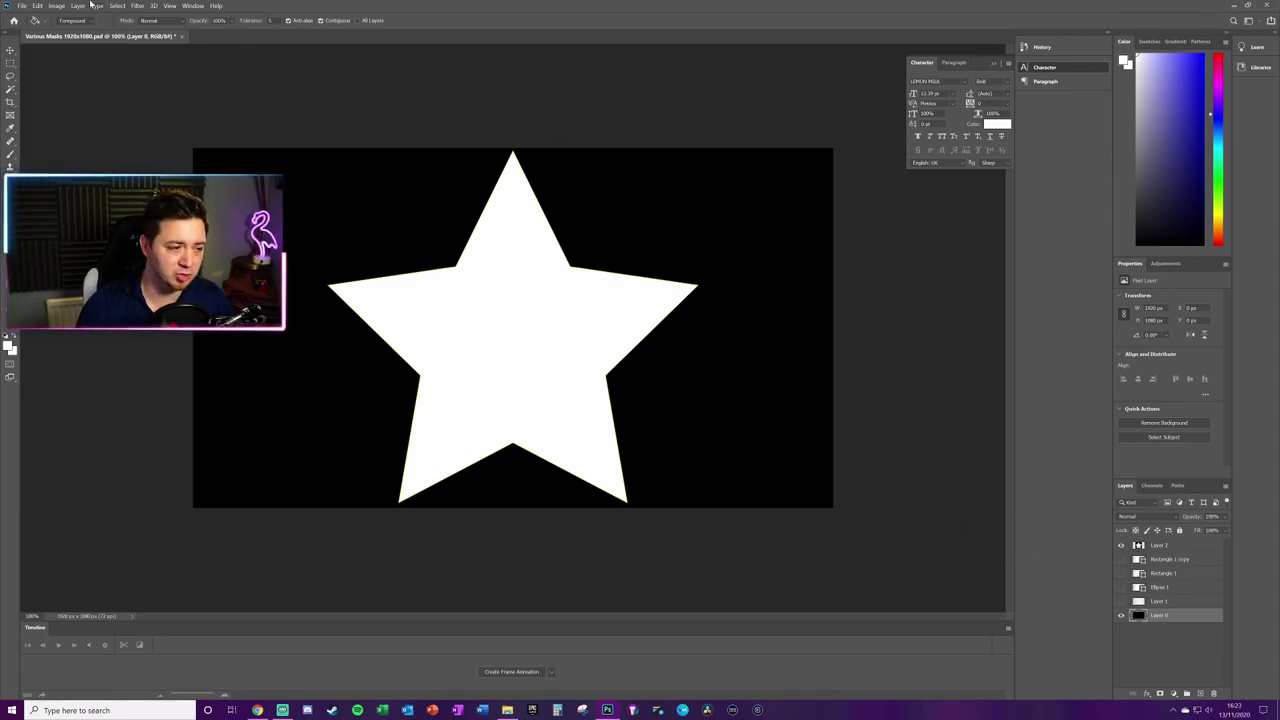
click(21, 5)
click(38, 121)
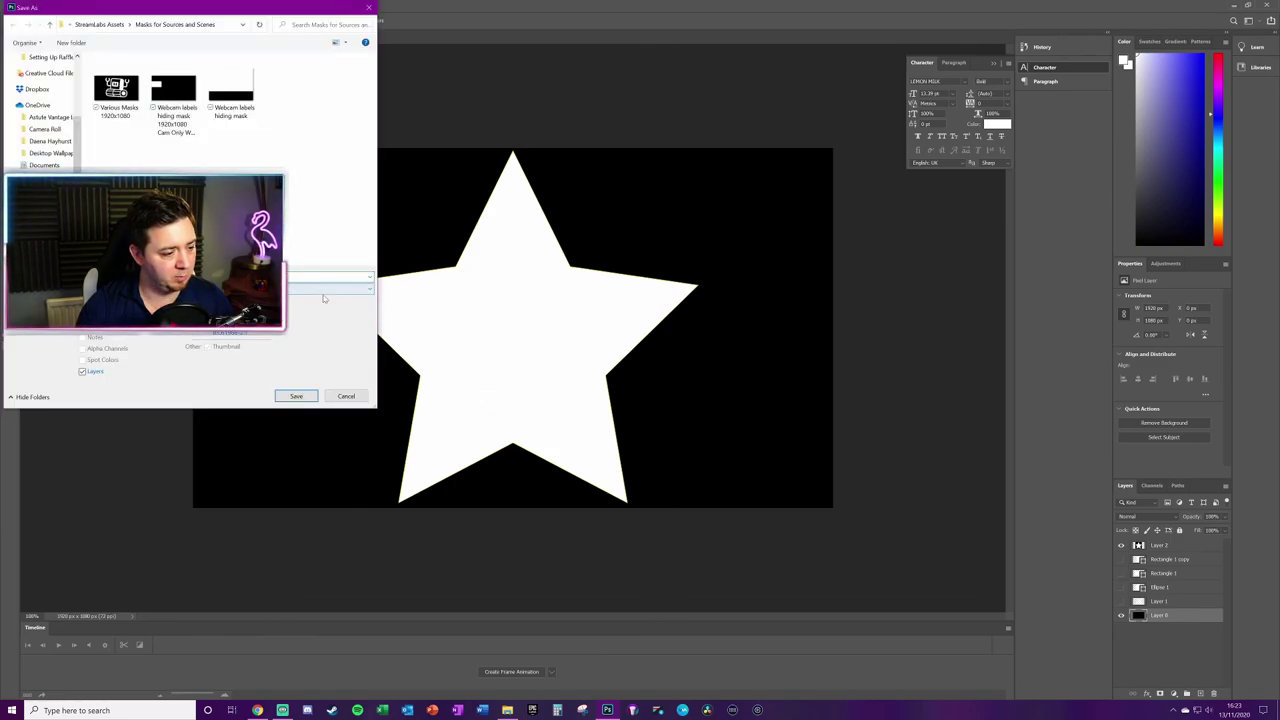
click(338, 290)
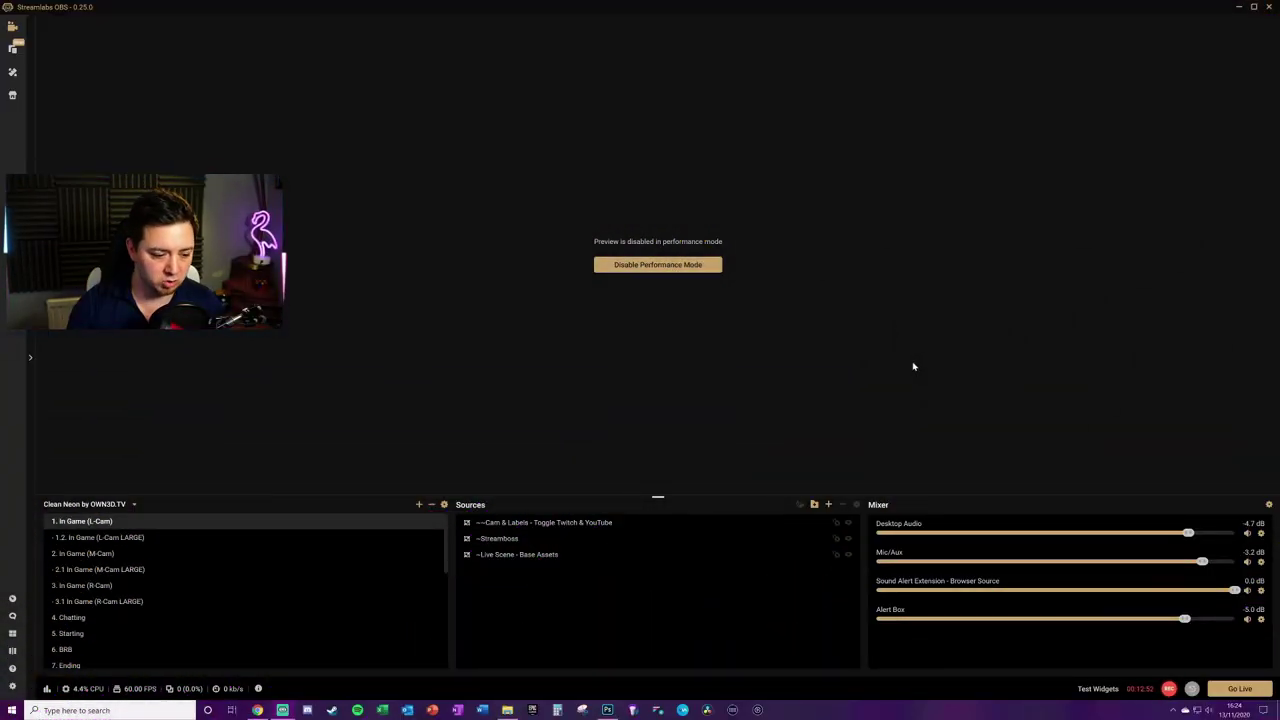
Add an Image Mask/Blend filter to the ~~Cam & Labels source and browse for its mask image.
click(527, 524)
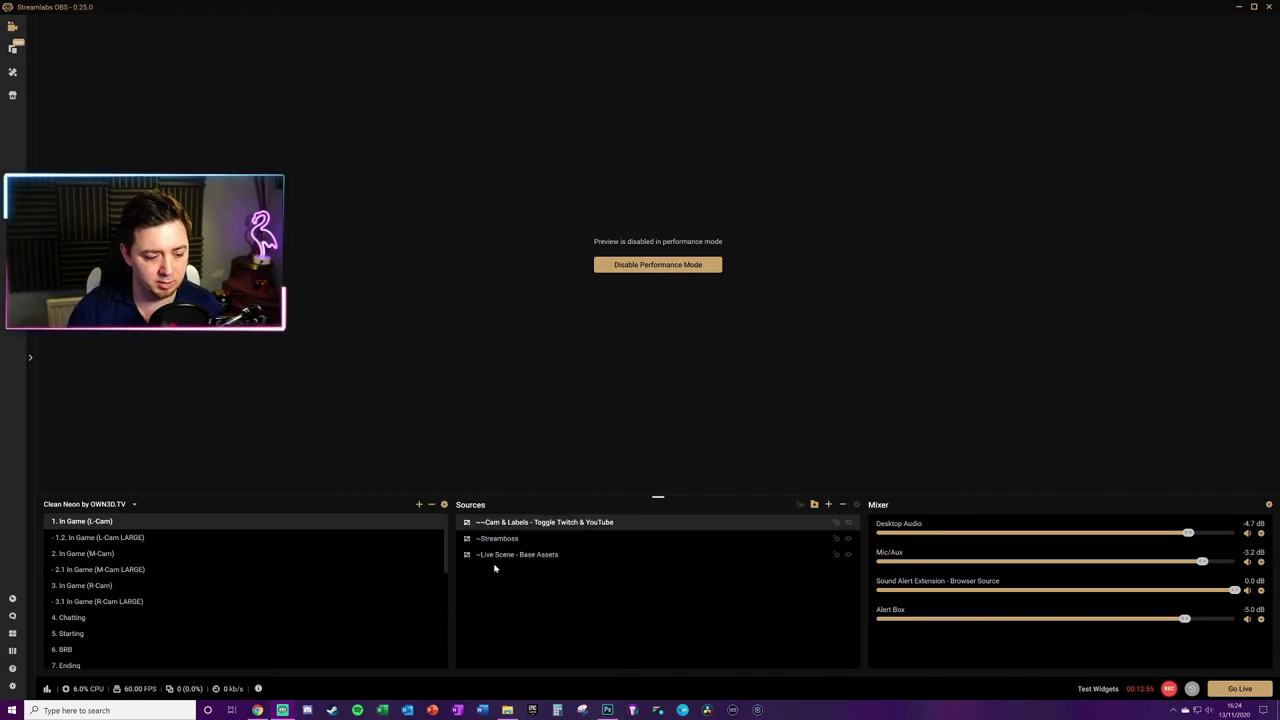
right_click(573, 527)
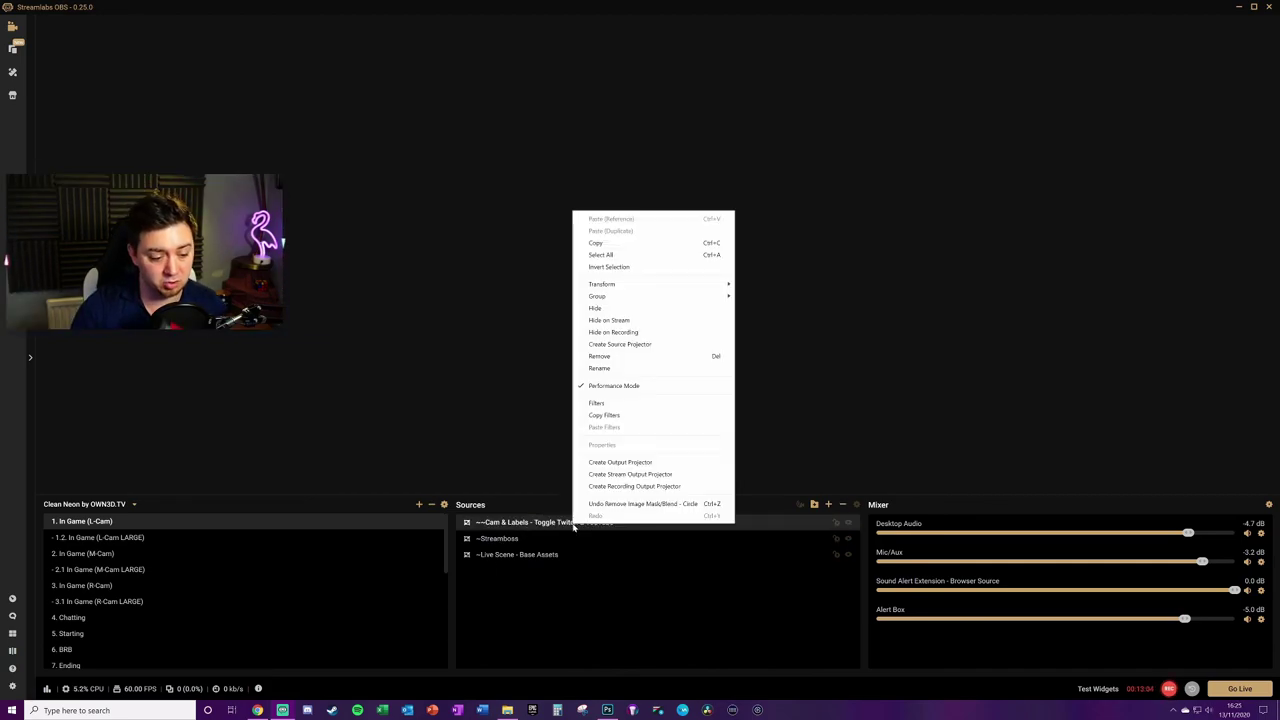
click(597, 403)
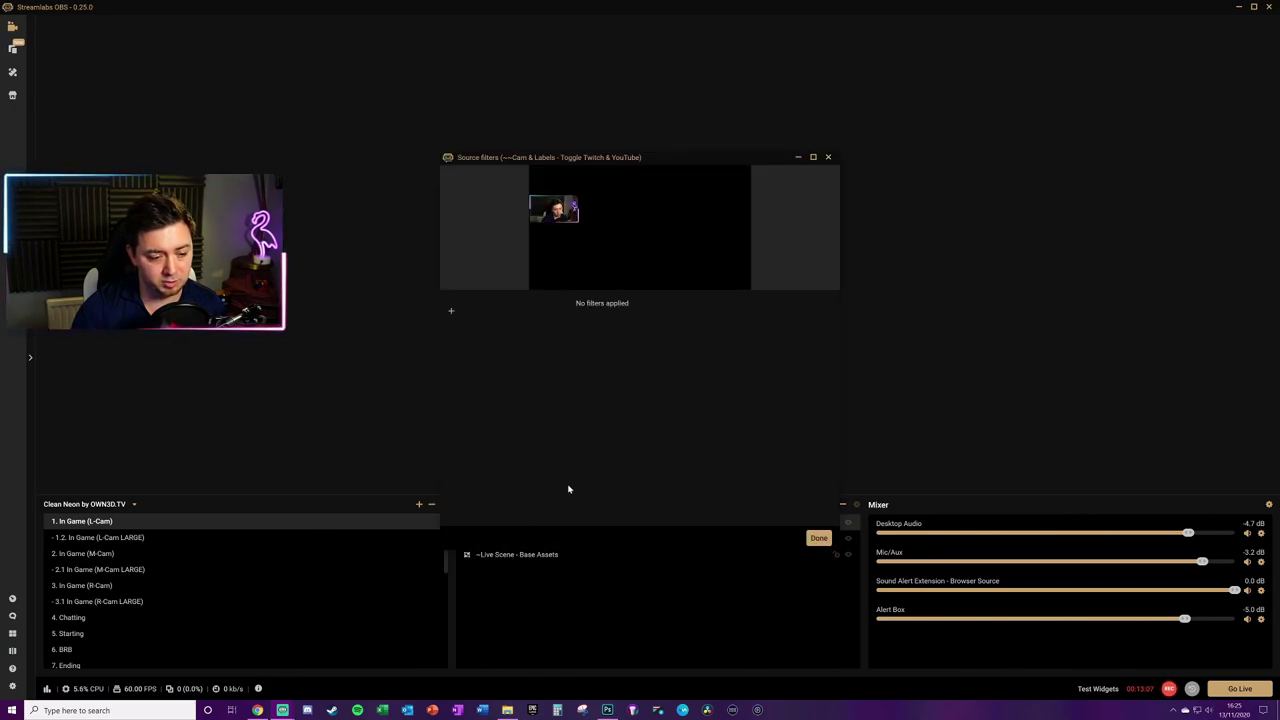
click(451, 314)
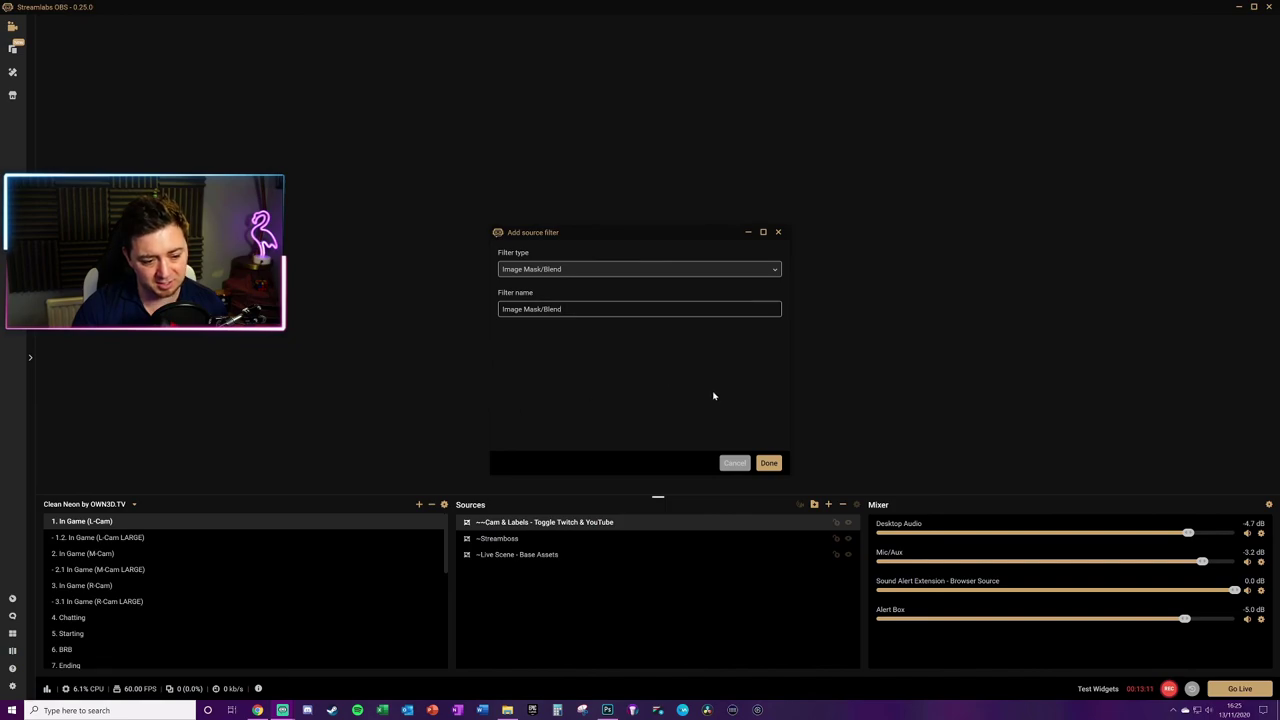
click(768, 463)
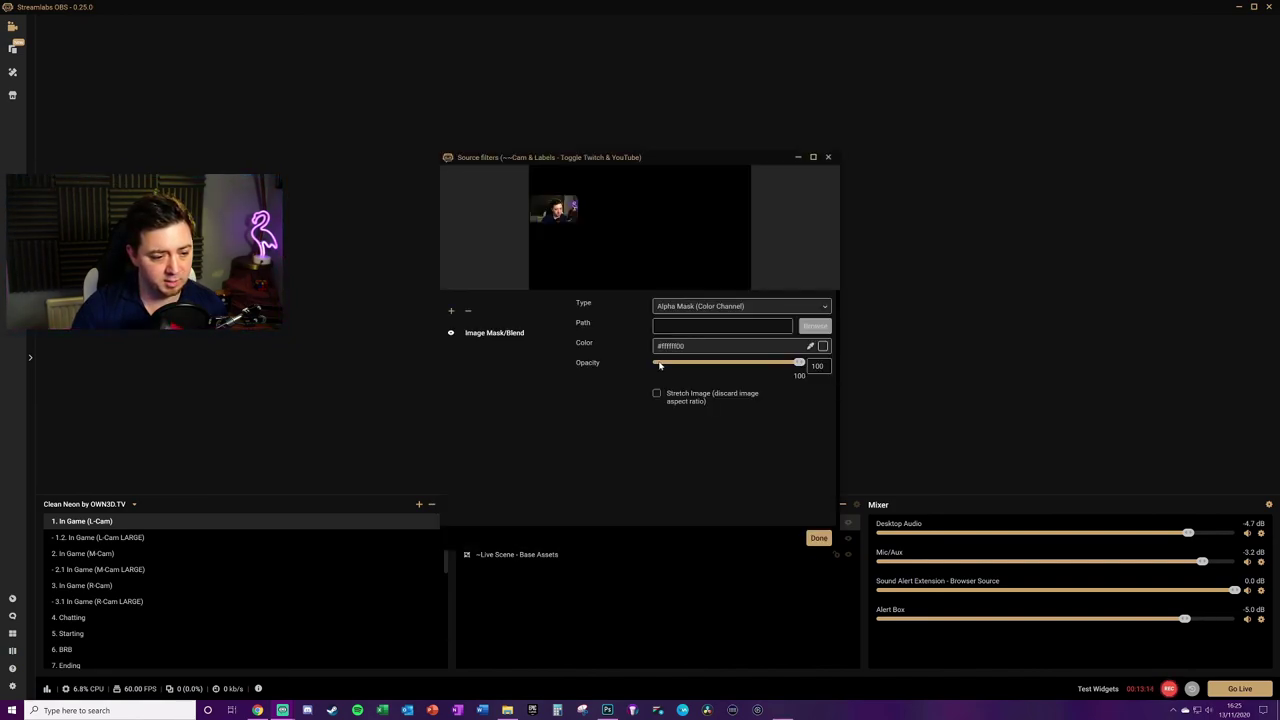
click(815, 328)
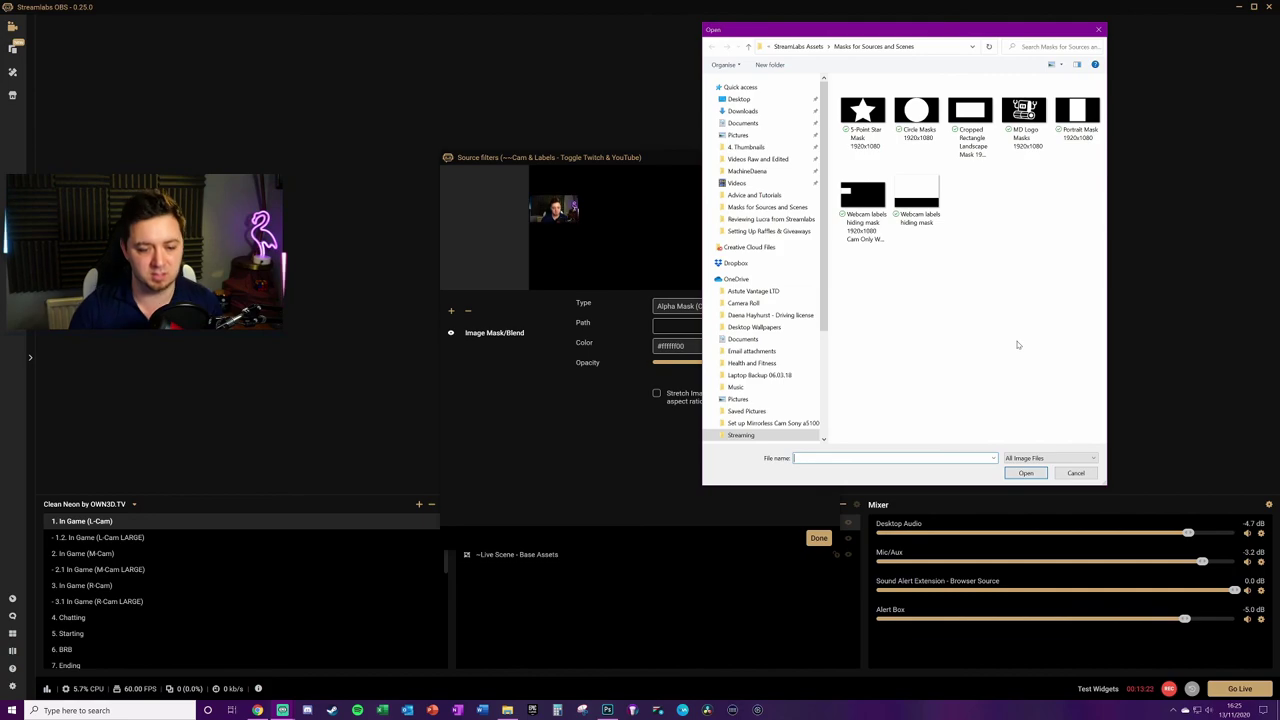
Load the Cropped Rectangle Landscape Mask on the camera, then remove that Image Mask/Blend filter.
click(1027, 473)
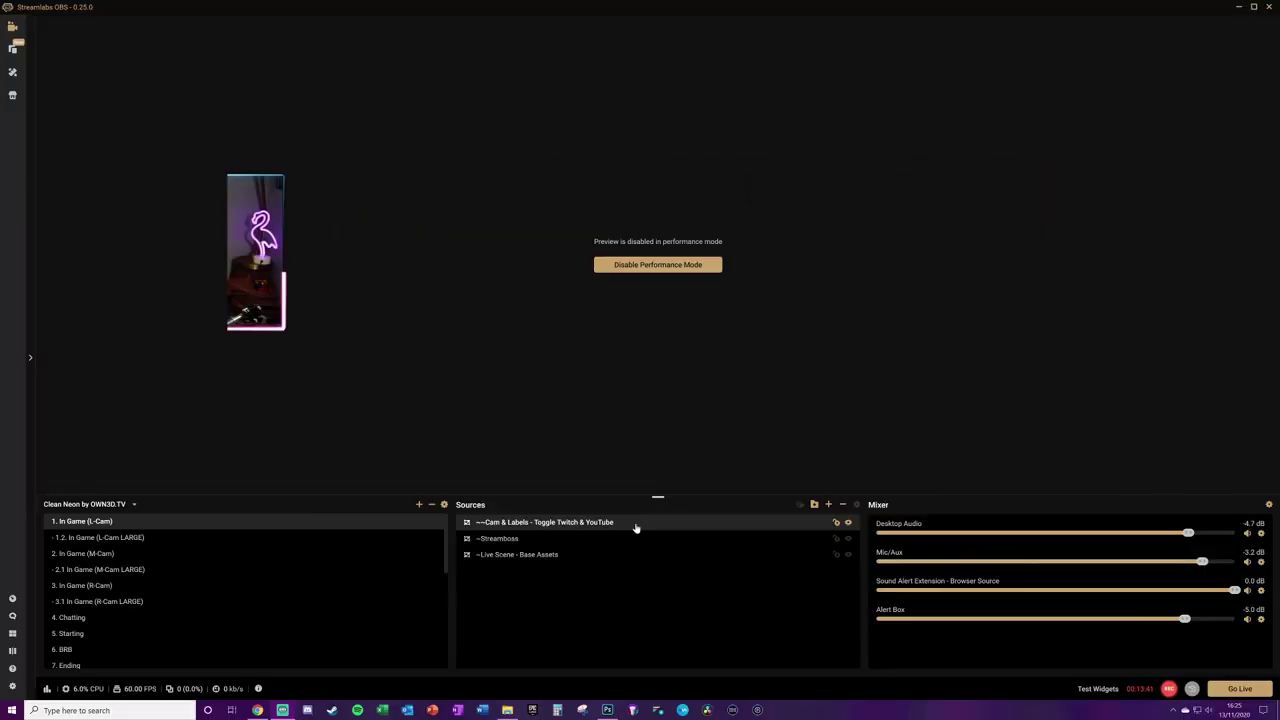
right_click(634, 526)
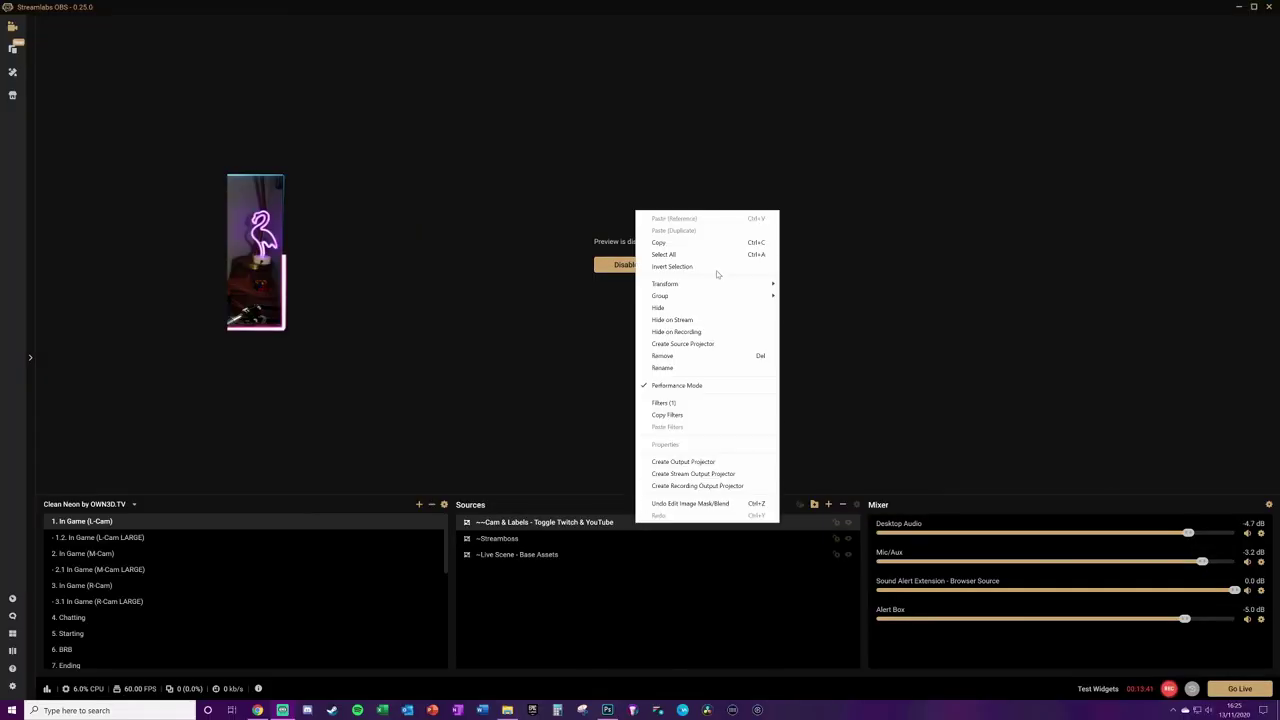
click(664, 403)
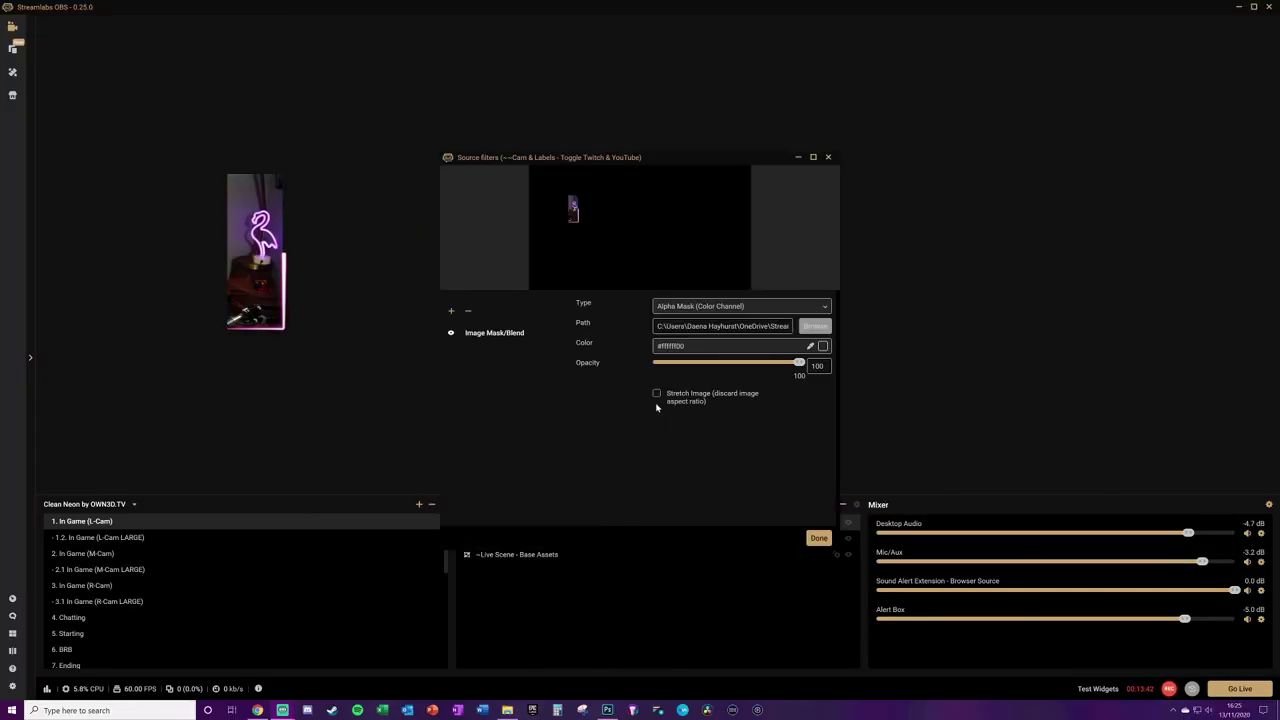
click(466, 314)
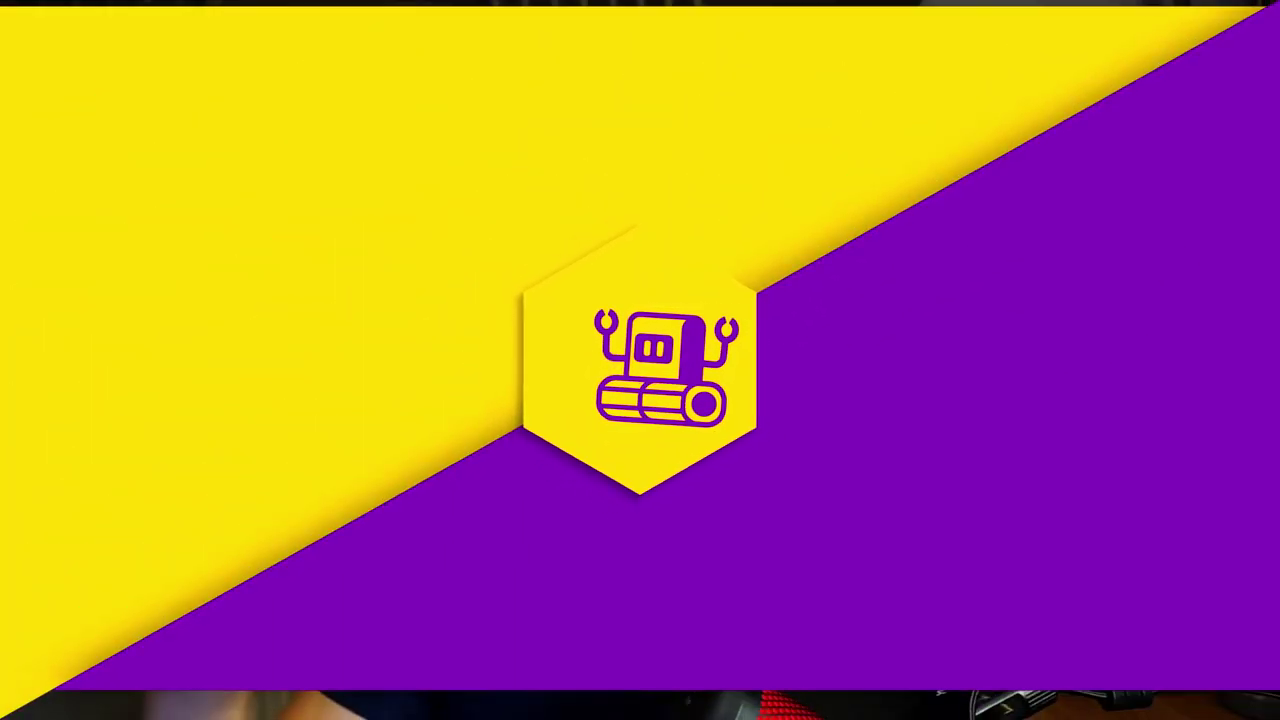